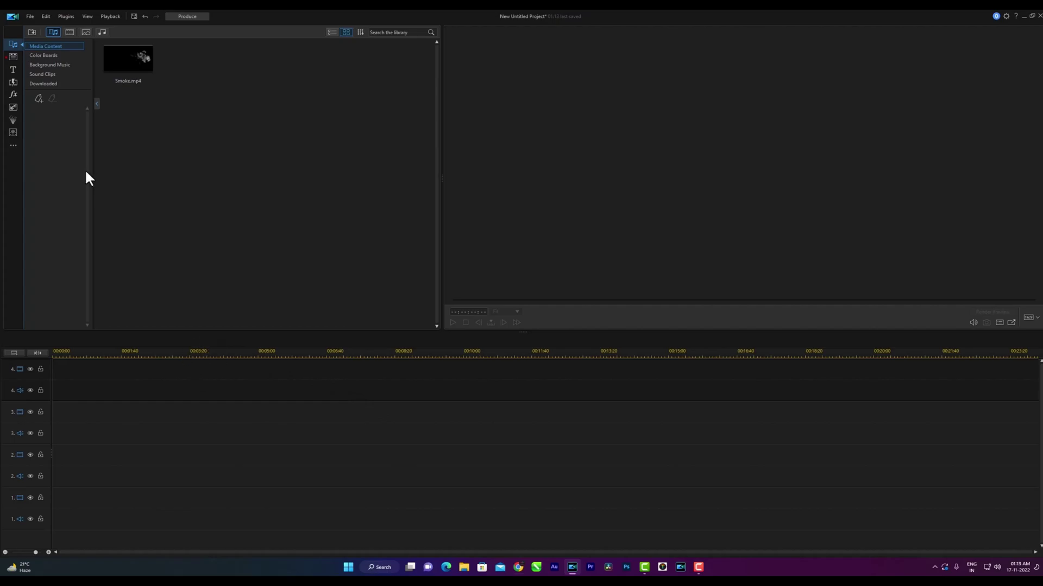
- Place the My Title template on track 1 and trim it to end at 00:00:03:36
left_click(14, 70)
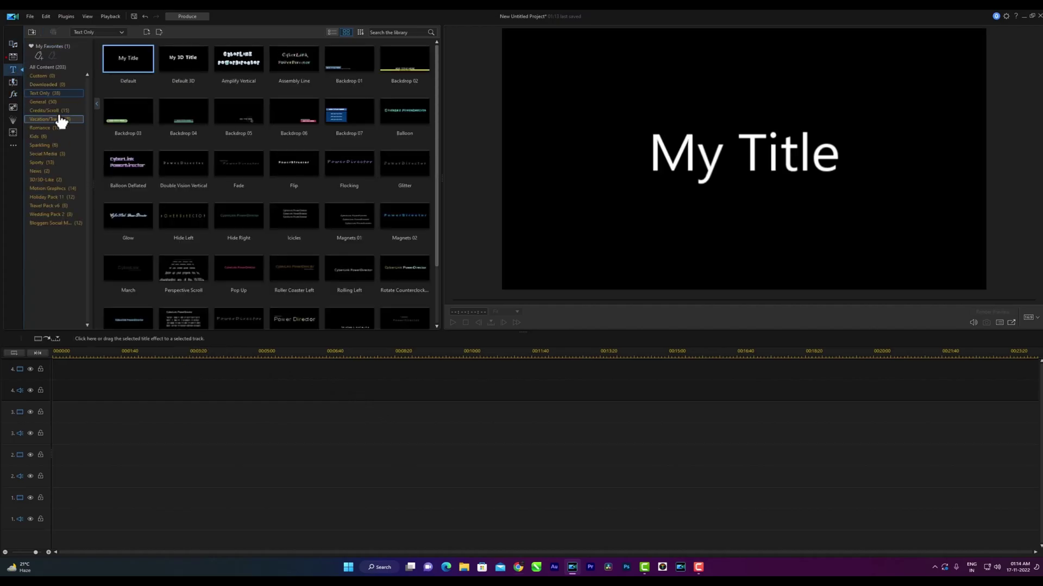
left_click_drag(134, 69, 44, 509)
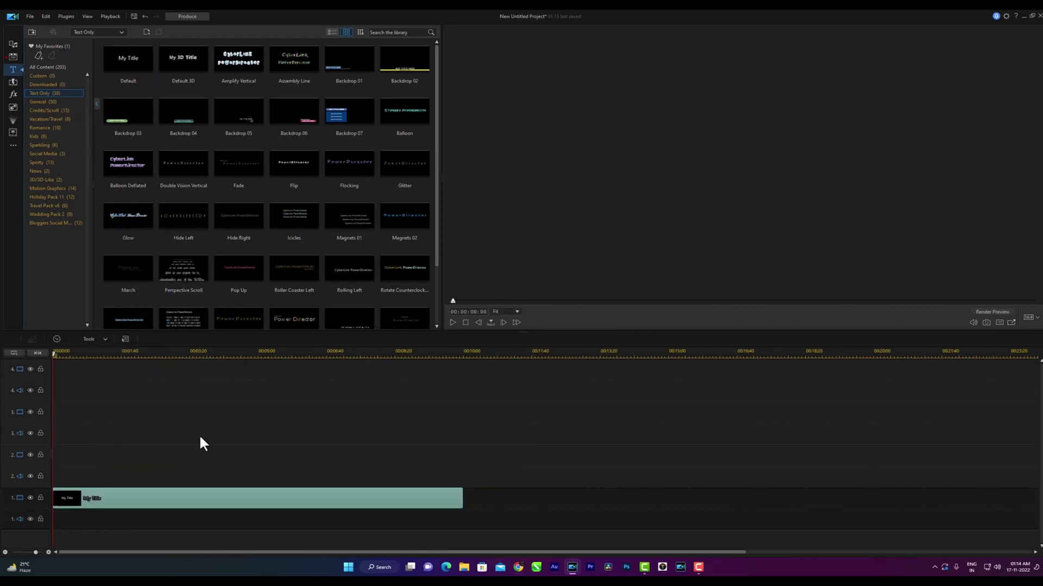
left_click(201, 353)
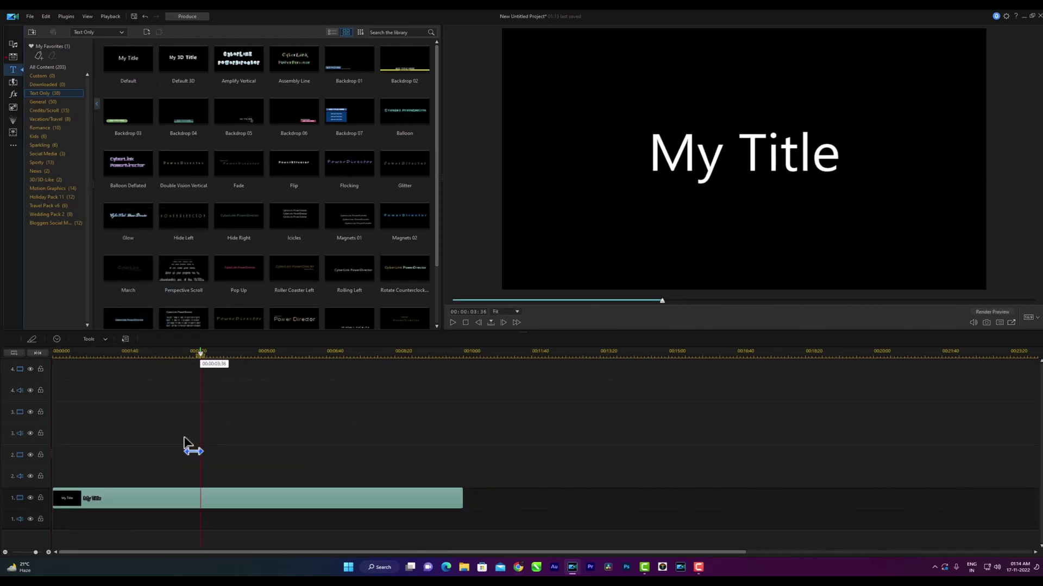
left_click(33, 339)
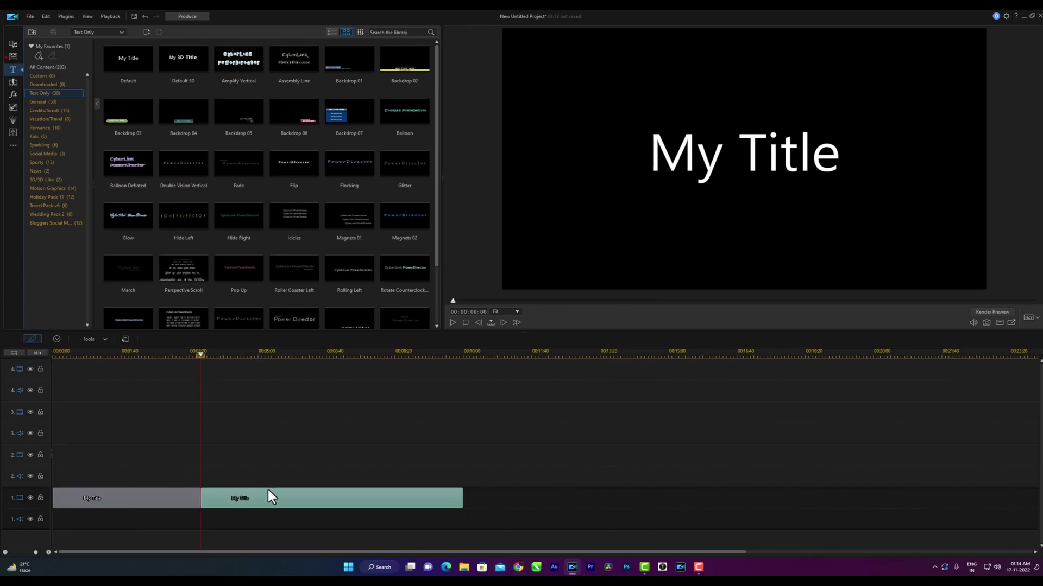
key("Delete")
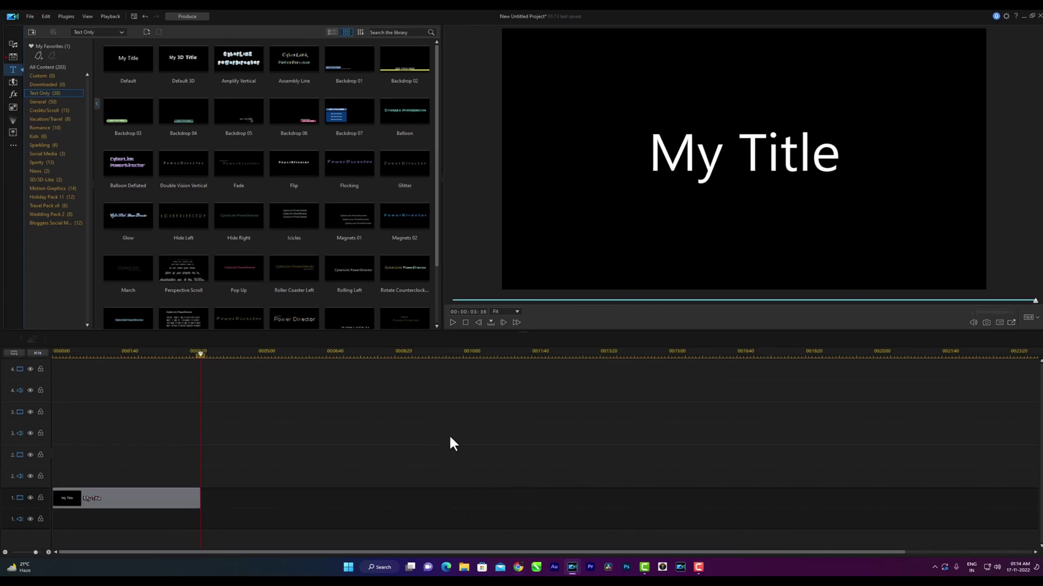
left_click(187, 500)
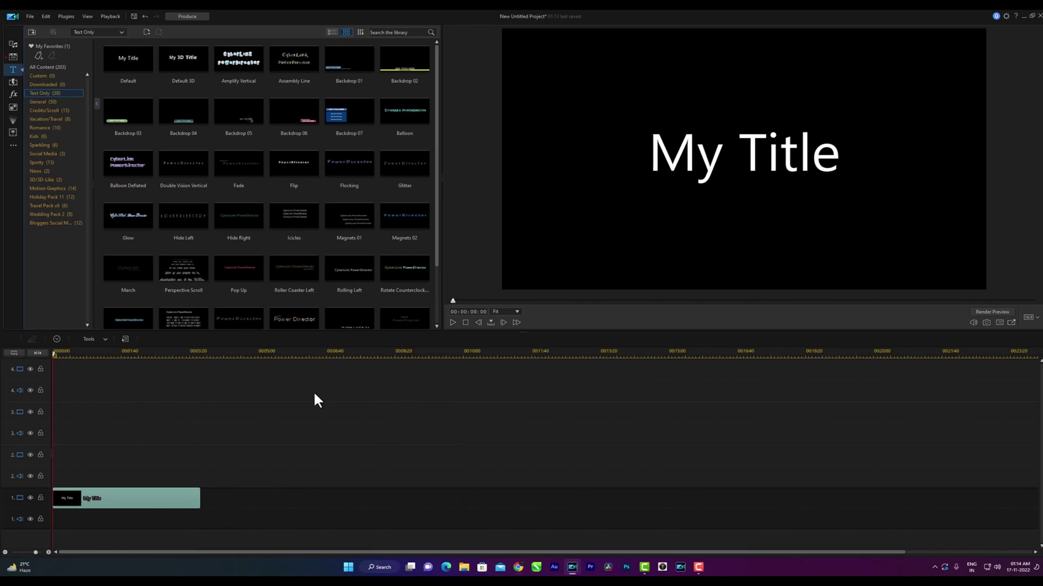
- Put Smoke.mp4 on track 2, unlink its audio and delete the audio part
left_click(13, 43)
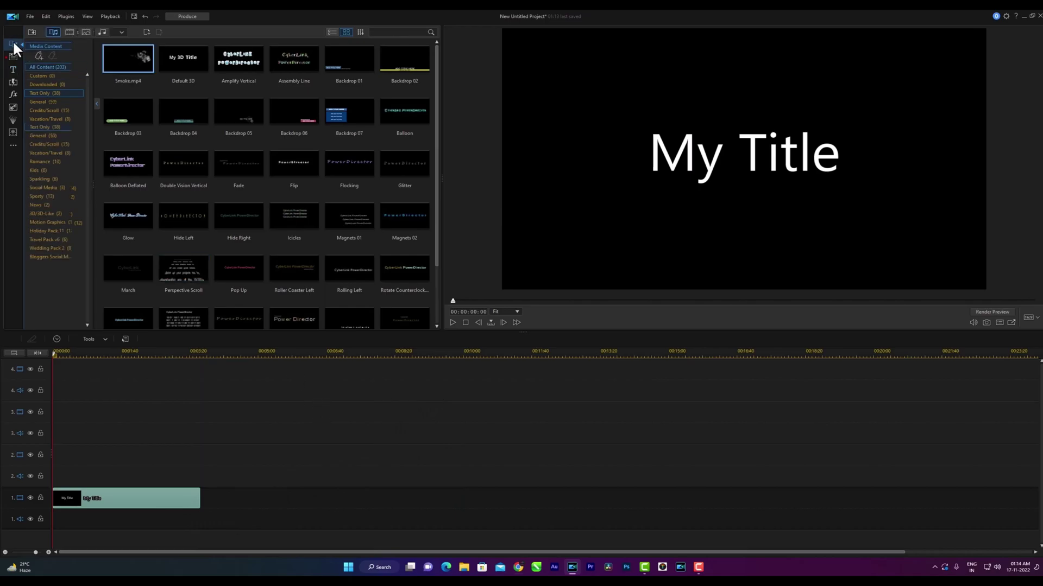
left_click(138, 85)
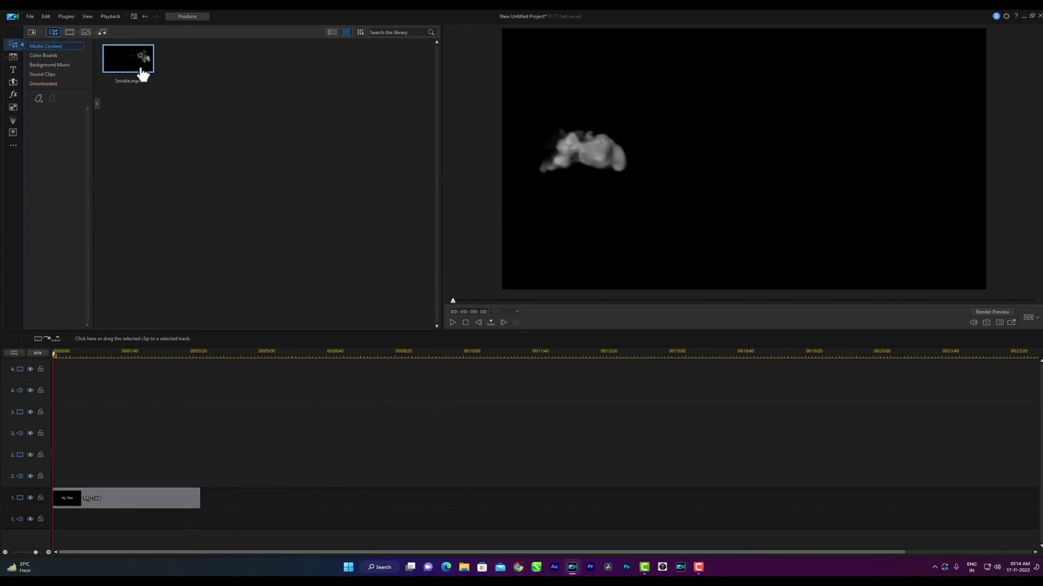
left_click_drag(148, 76, 52, 459)
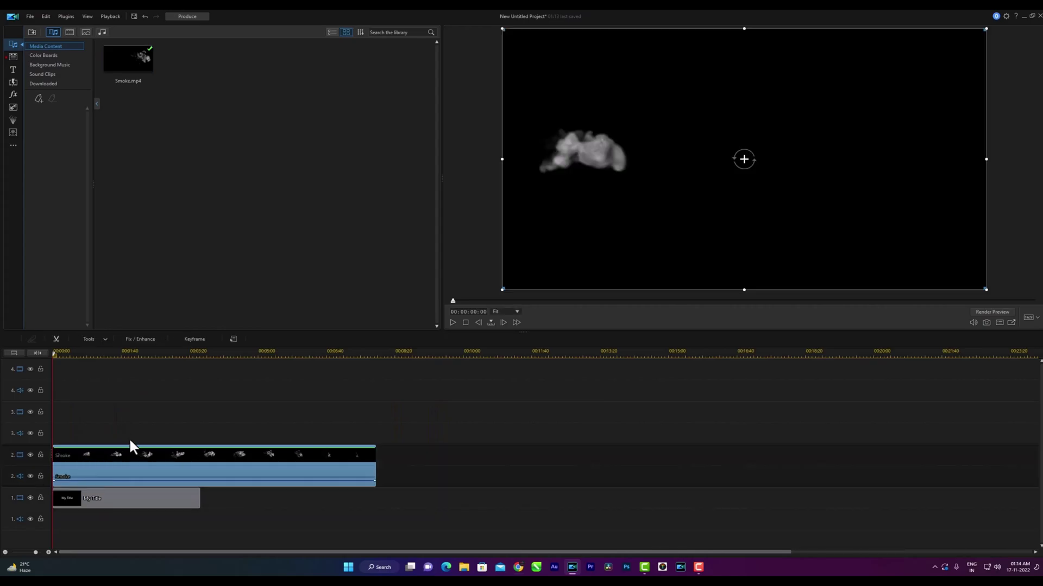
right_click(266, 472)
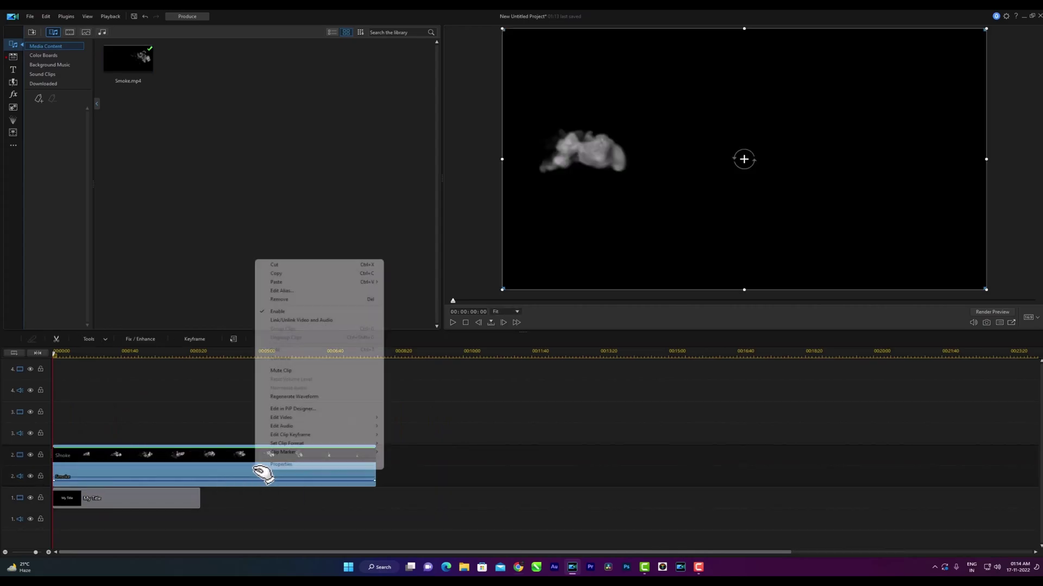
left_click(295, 321)
left_click(370, 476)
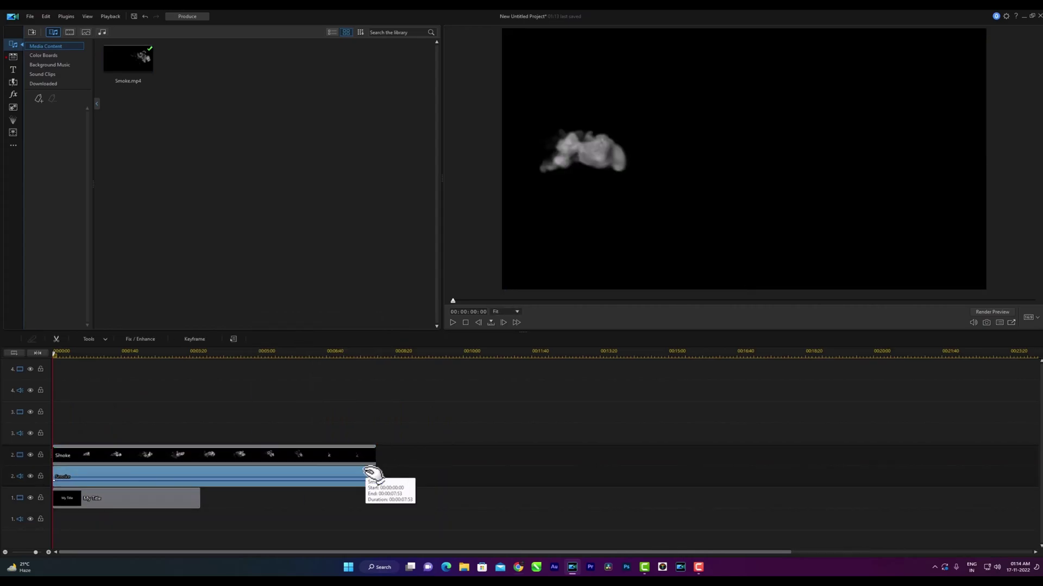
key("Delete")
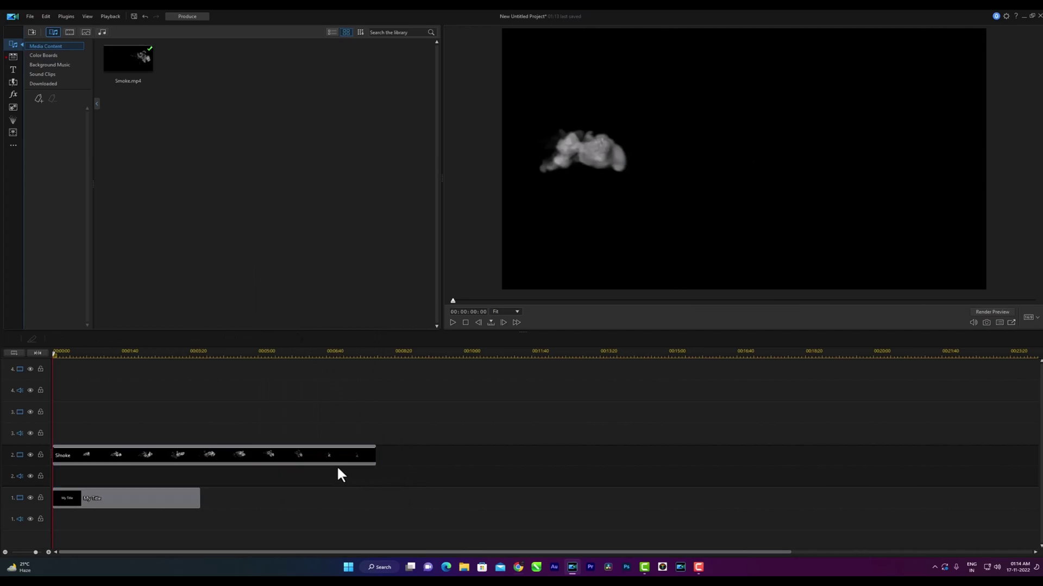
- Extend the My Title clip so it ends with the smoke at 00:00:07:53
left_click(320, 460)
left_click(194, 499)
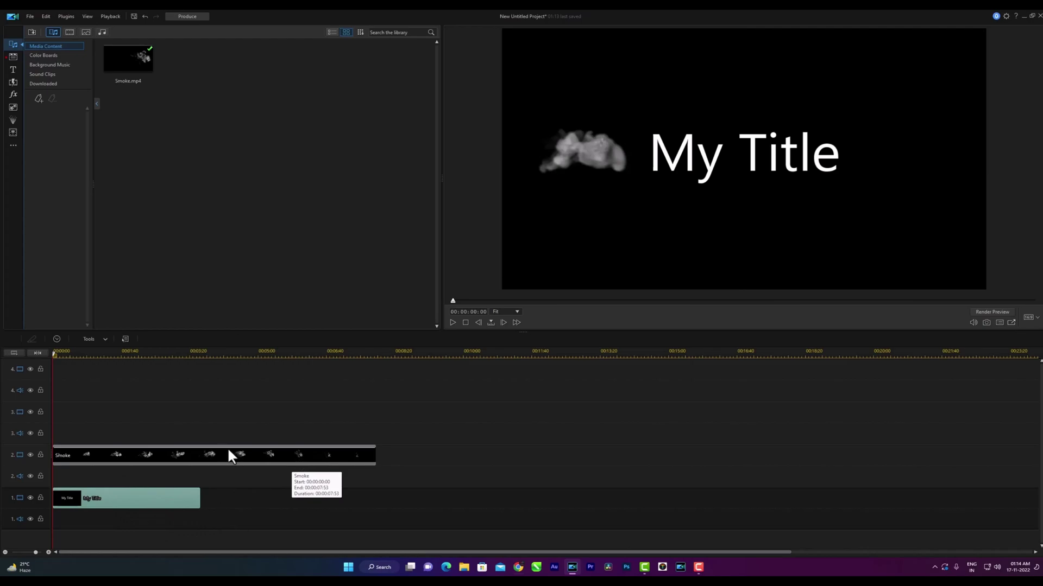
left_click_drag(200, 498, 412, 487)
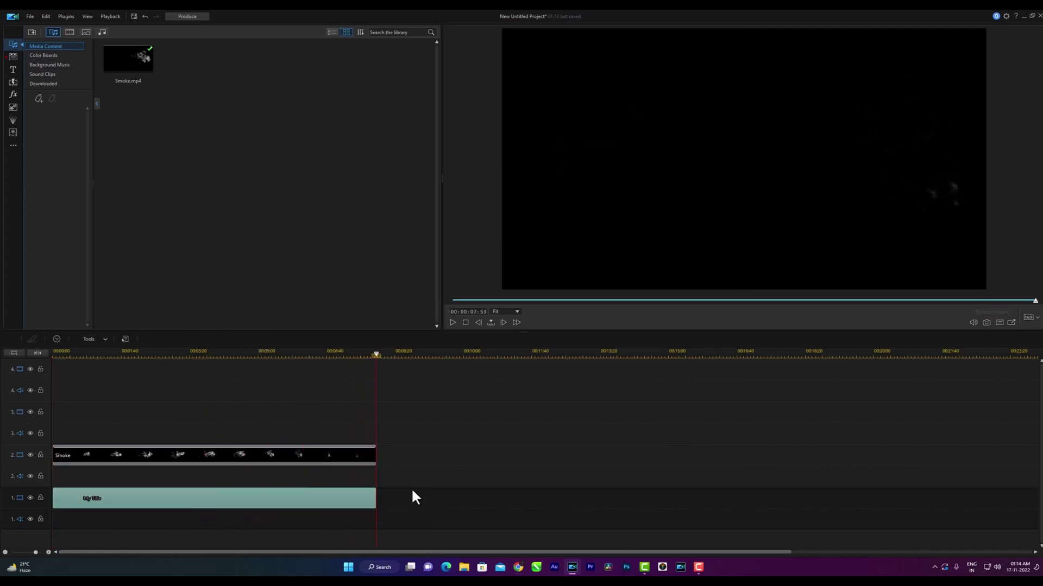
- In the Title Designer, replace the My Title text with SMOKEY
left_click(162, 502)
double_click(164, 498)
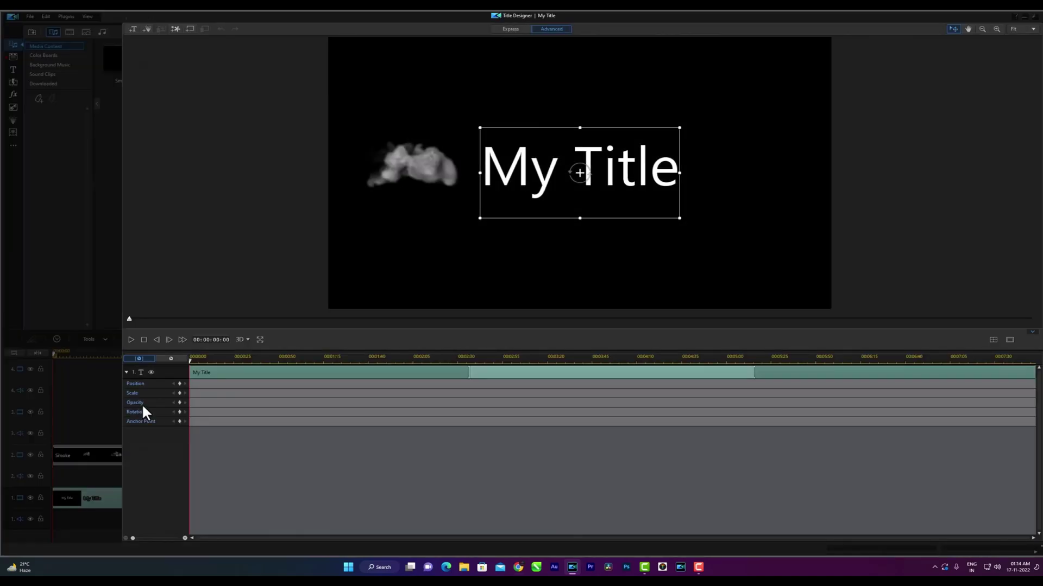
double_click(486, 171)
left_click_drag(486, 171, 678, 174)
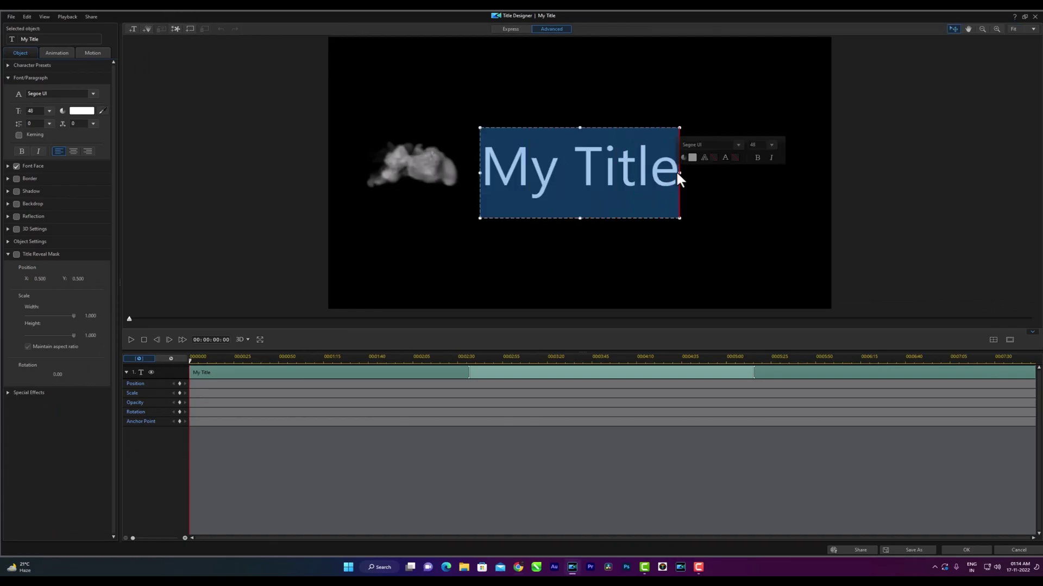
type("SMOKEY")
- Set SMOKEY to Impact font with character spacing 5 and enlarge it
key("ctrl+a")
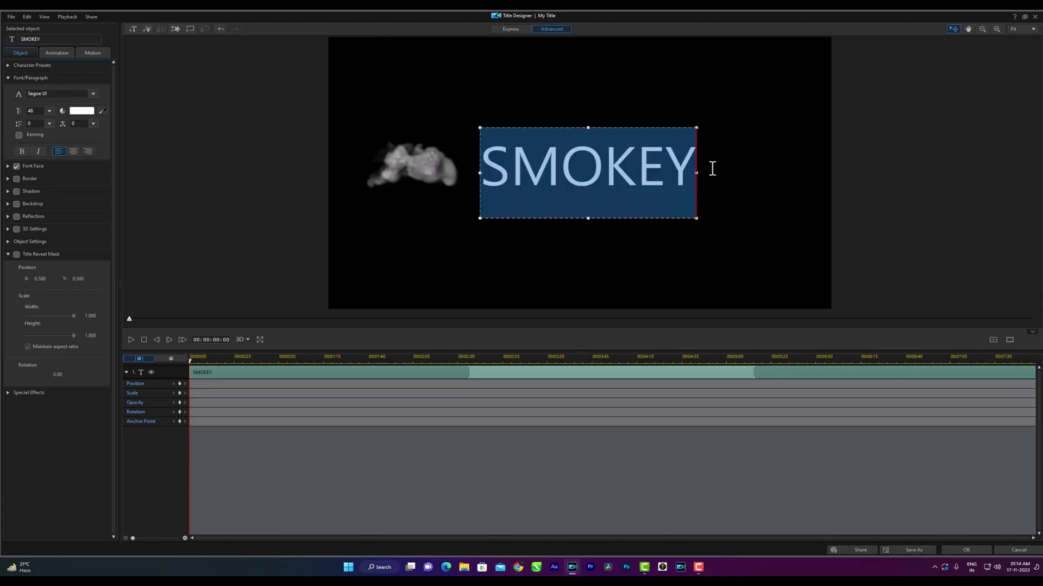
left_click(60, 96)
key("Return")
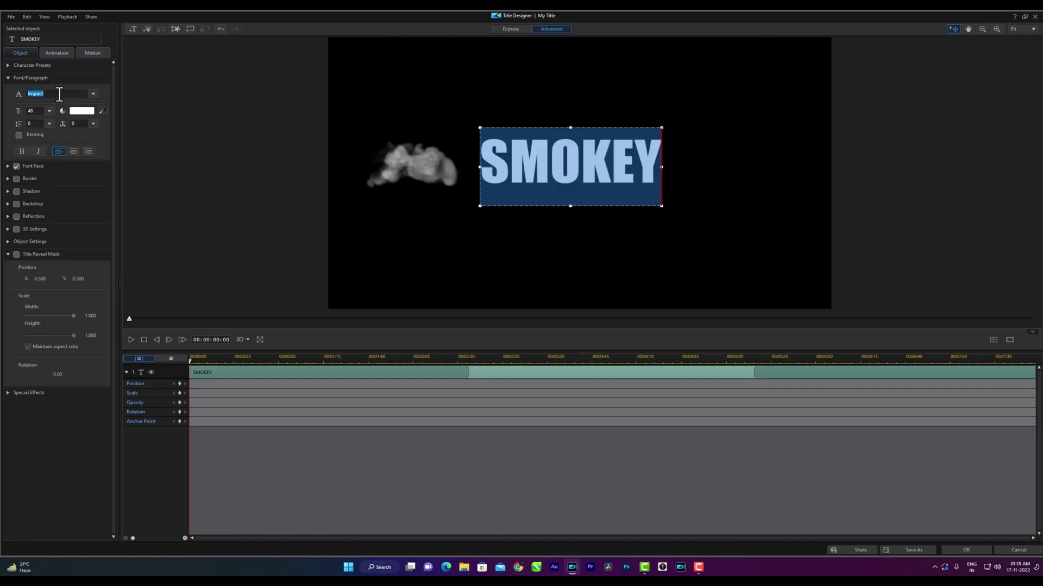
left_click(93, 125)
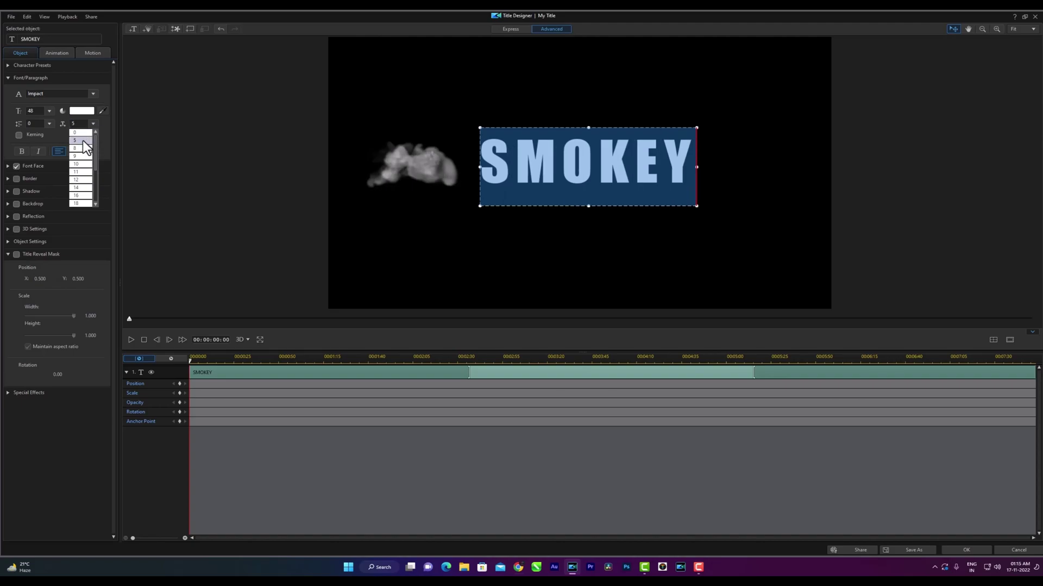
left_click(82, 141)
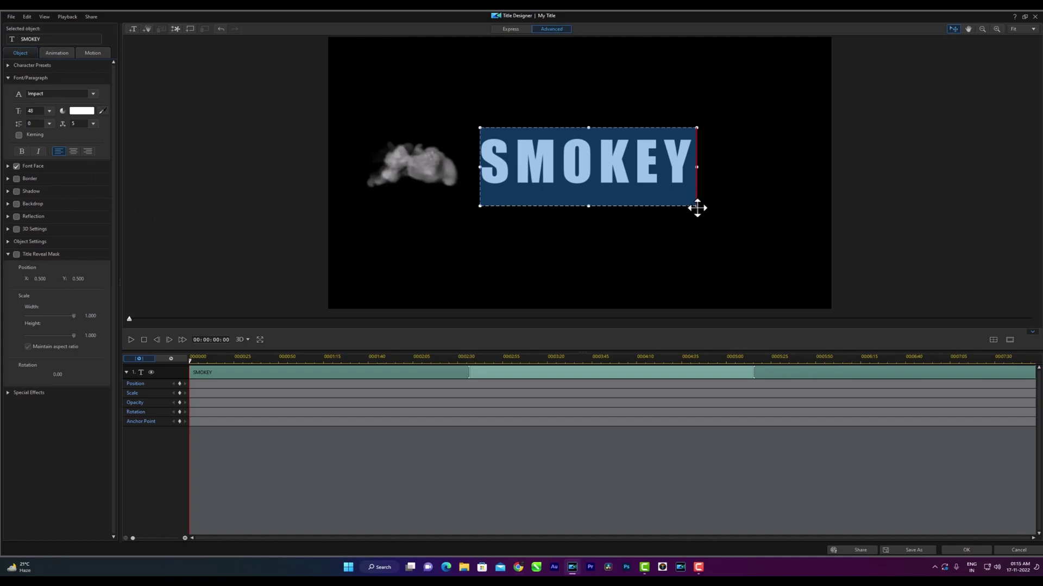
left_click_drag(697, 207, 701, 212)
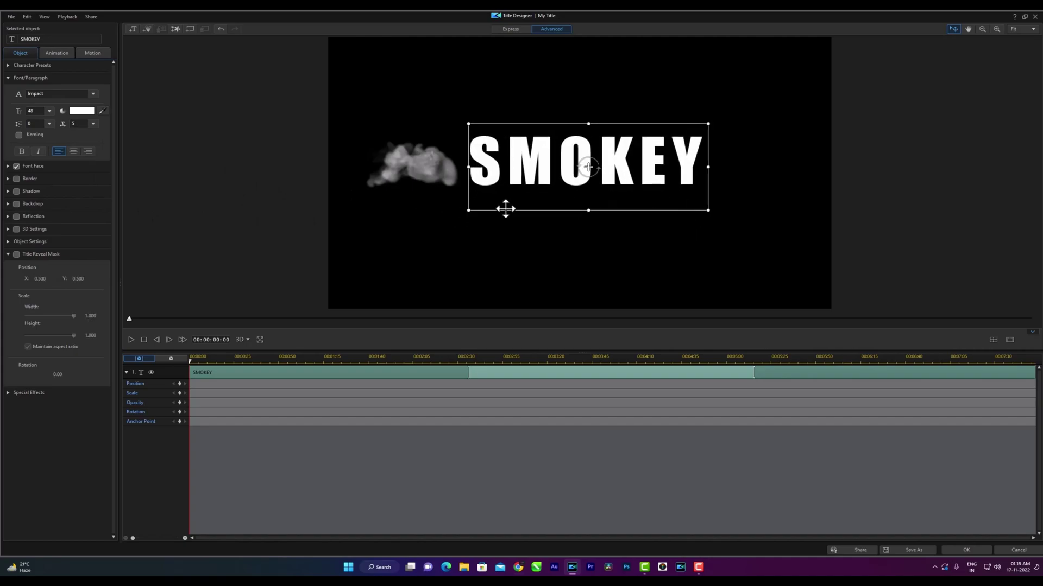
- Add two opacity keyframes to the track-2 Smoke clip and lower the end one to fade out
left_click(963, 549)
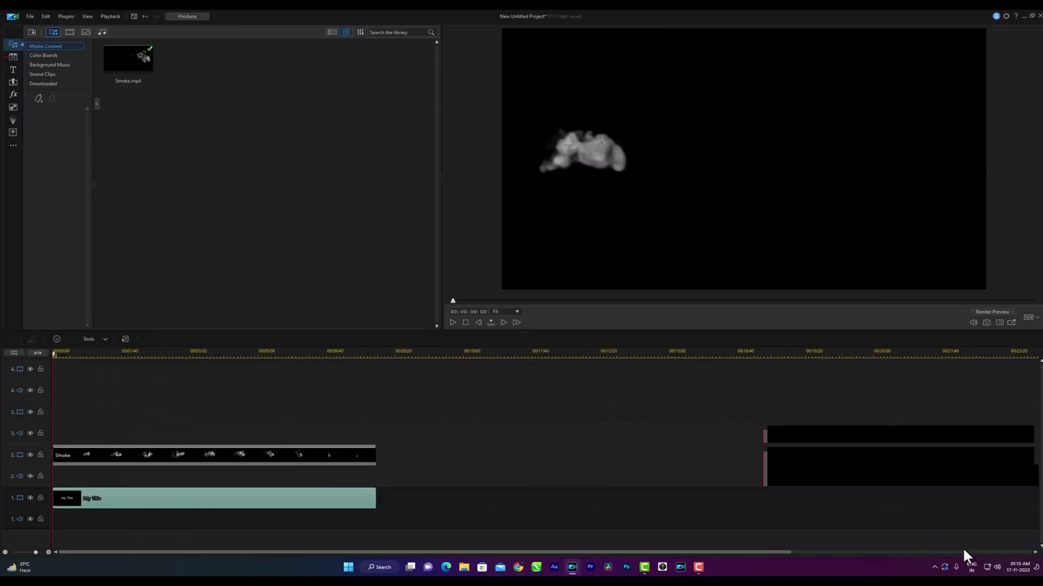
left_click(458, 493)
left_click(279, 461)
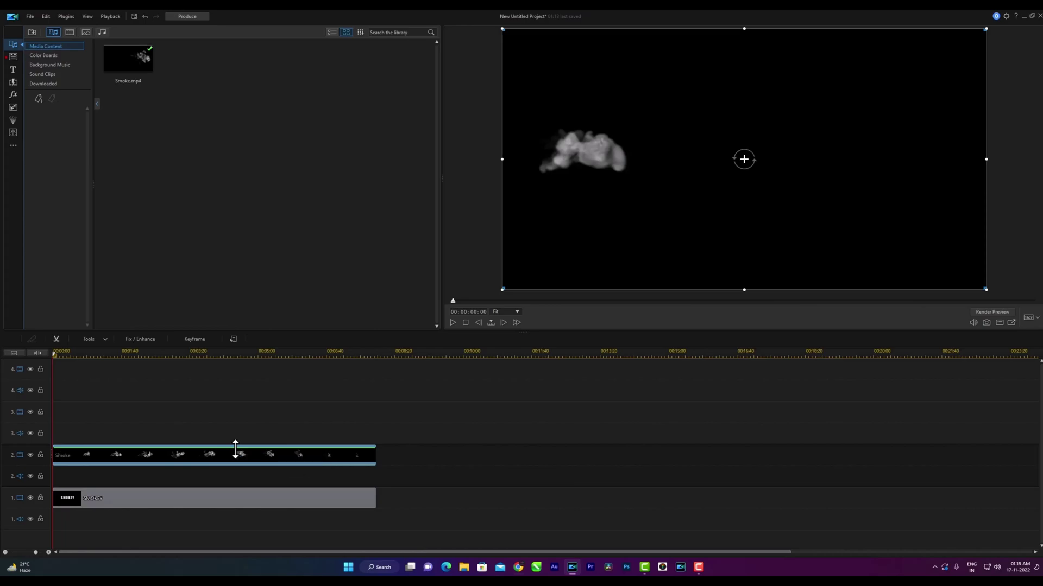
left_click(235, 448, "ctrl")
left_click_drag(235, 451, 233, 453)
left_click(375, 448, "ctrl")
left_click_drag(375, 449, 375, 465)
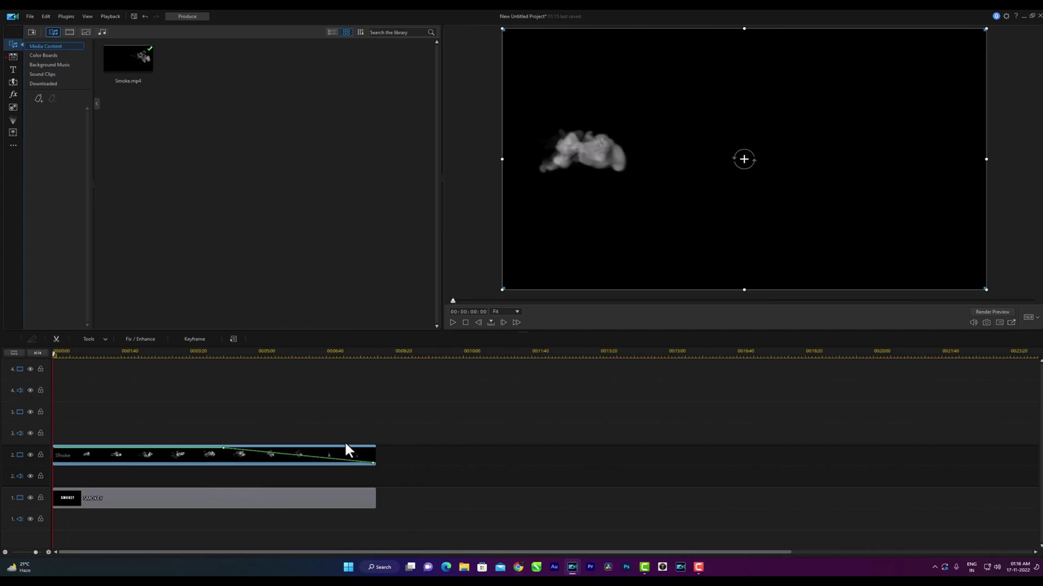
- Paste a copy of the Smoke clip onto track 3 and move its opacity keyframe later
left_click(199, 421)
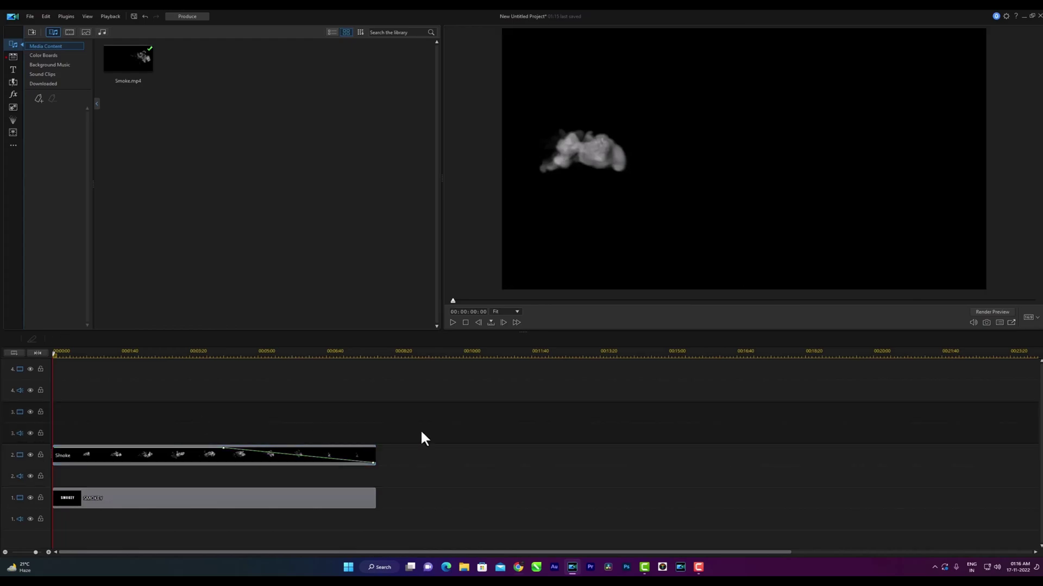
key("ctrl+v")
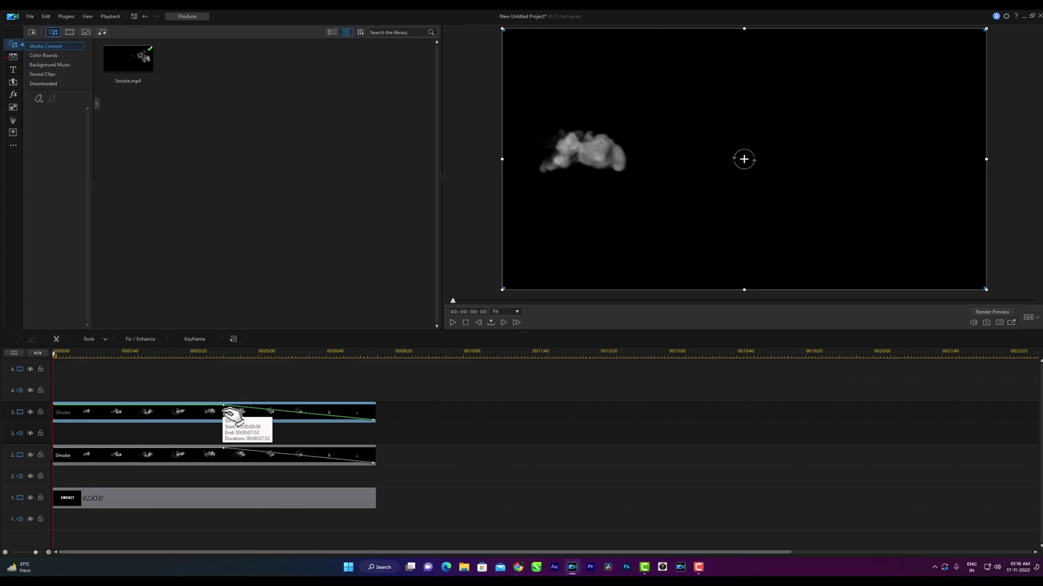
left_click_drag(226, 407, 279, 413)
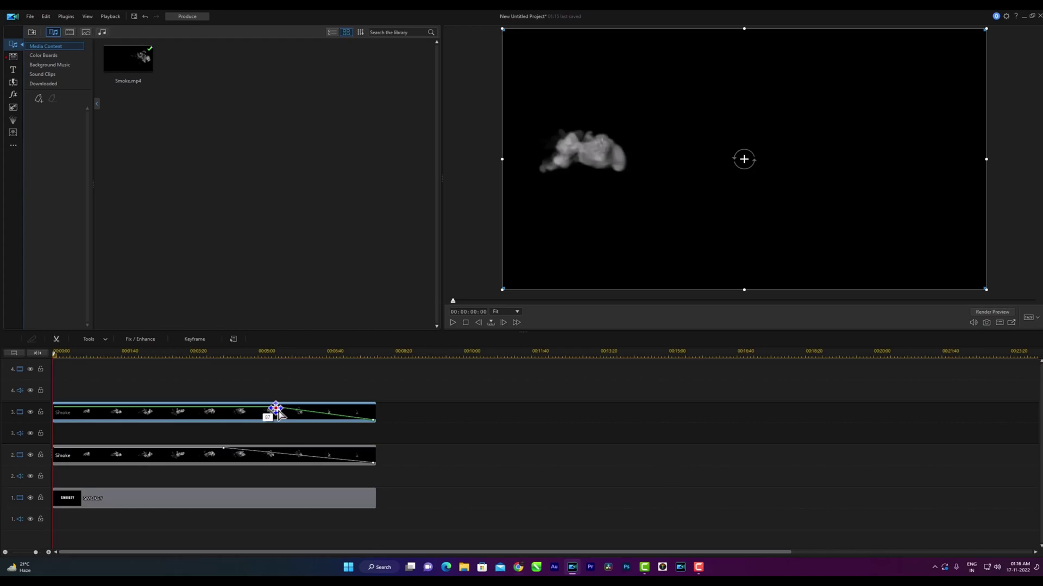
left_click_drag(279, 414, 279, 414)
left_click(401, 465)
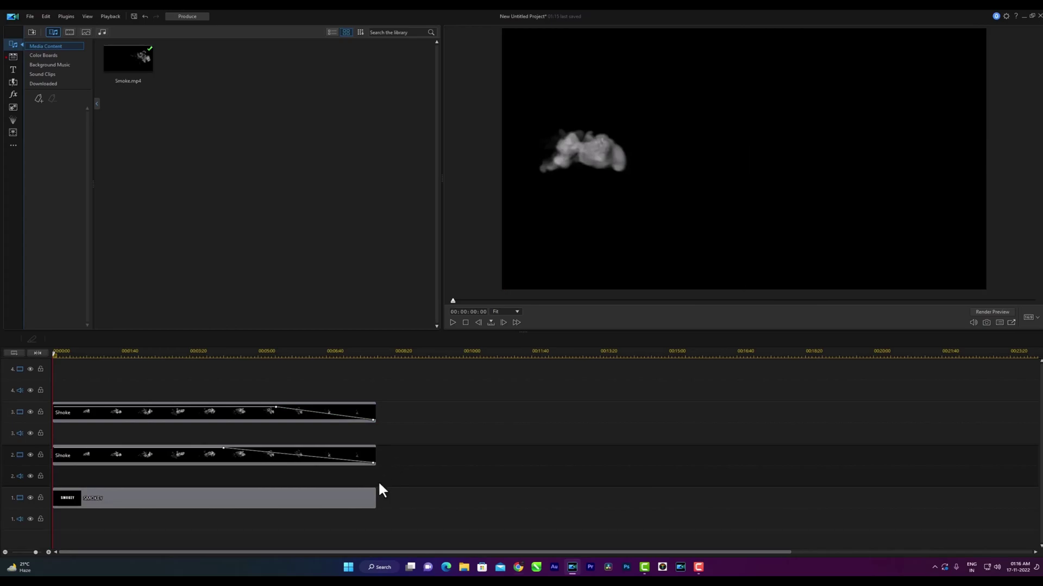
left_click(247, 459)
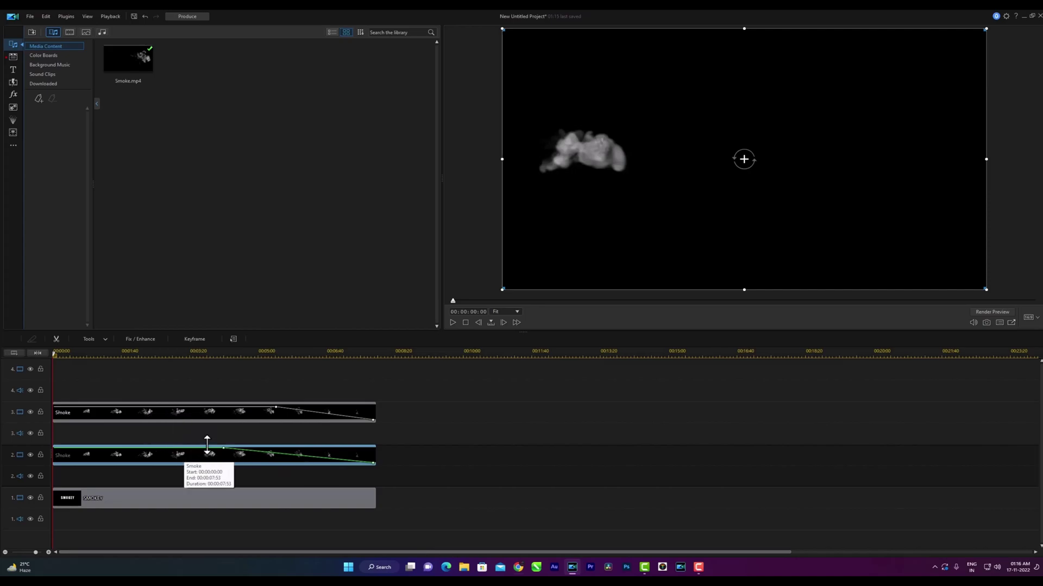
- Give the track-2 Smoke clip the Multiply blending mode and preview the composite
left_click(103, 340)
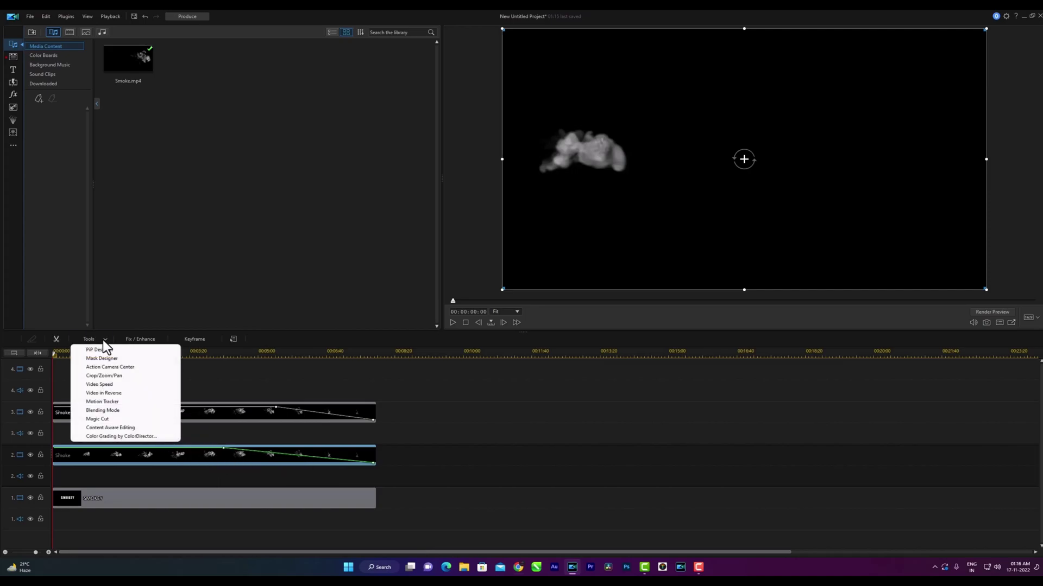
left_click(102, 409)
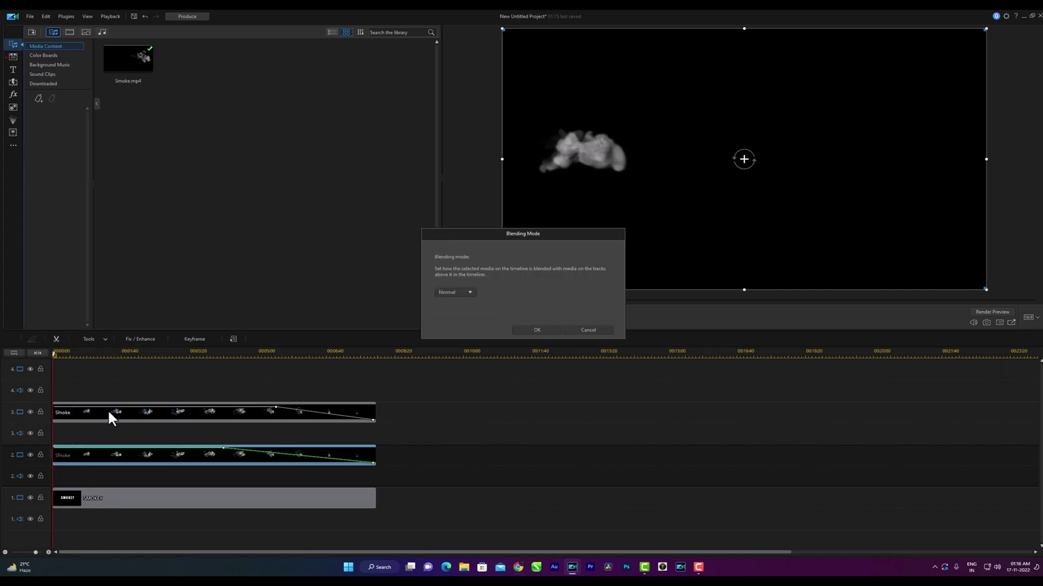
left_click(468, 291)
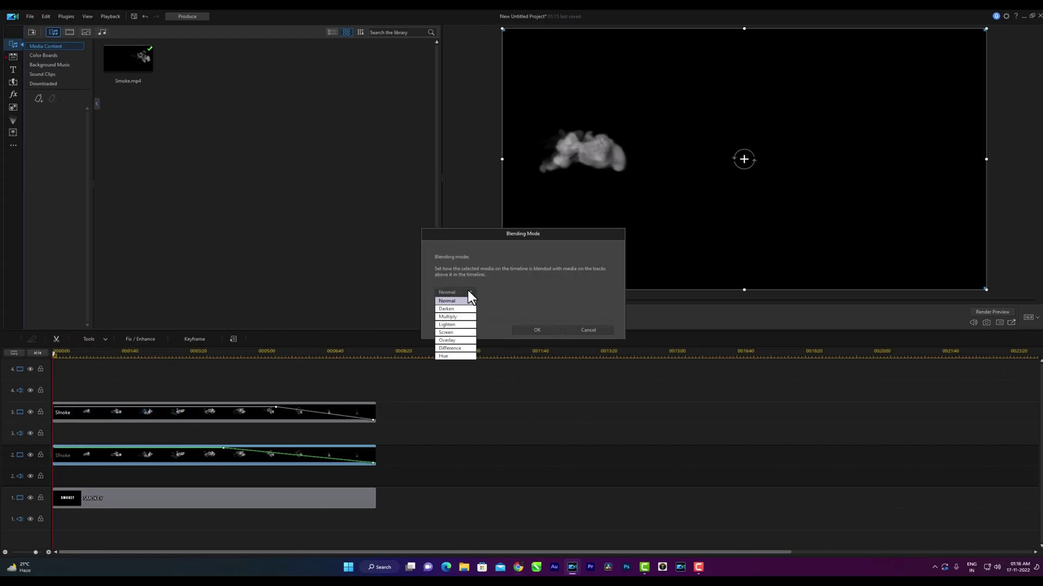
left_click(454, 317)
left_click(537, 330)
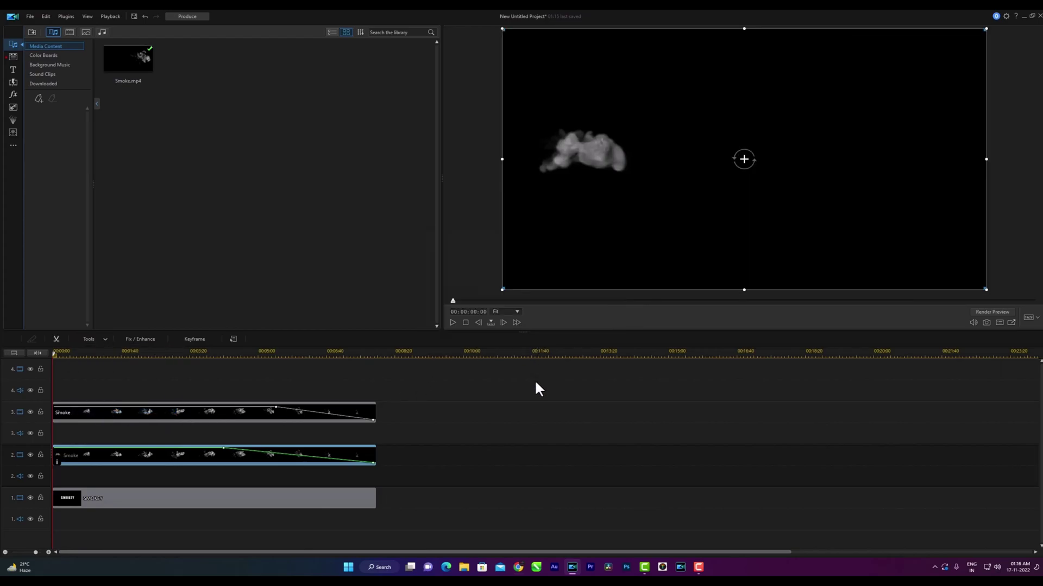
left_click(452, 322)
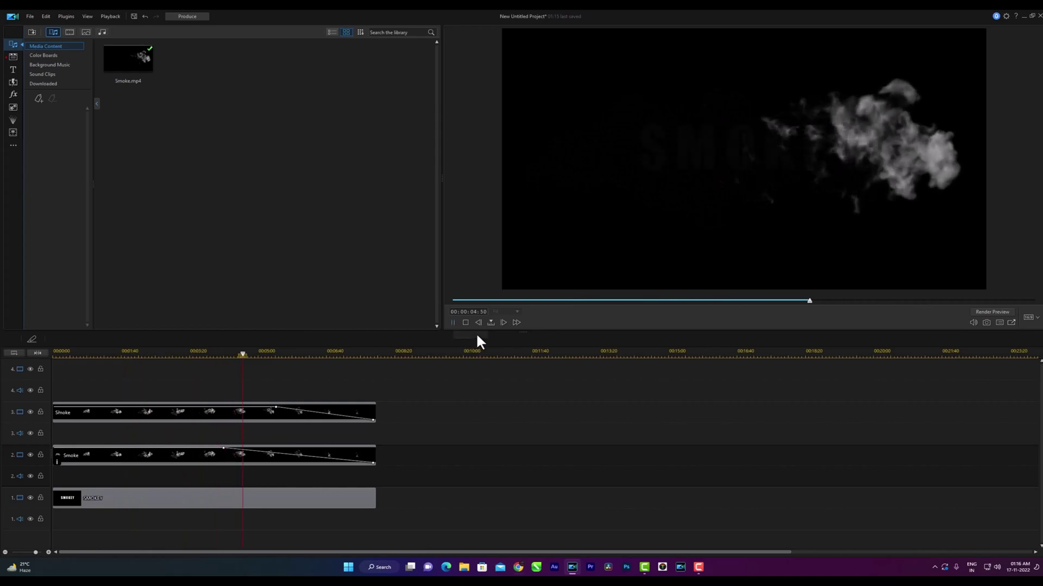
left_click(465, 323)
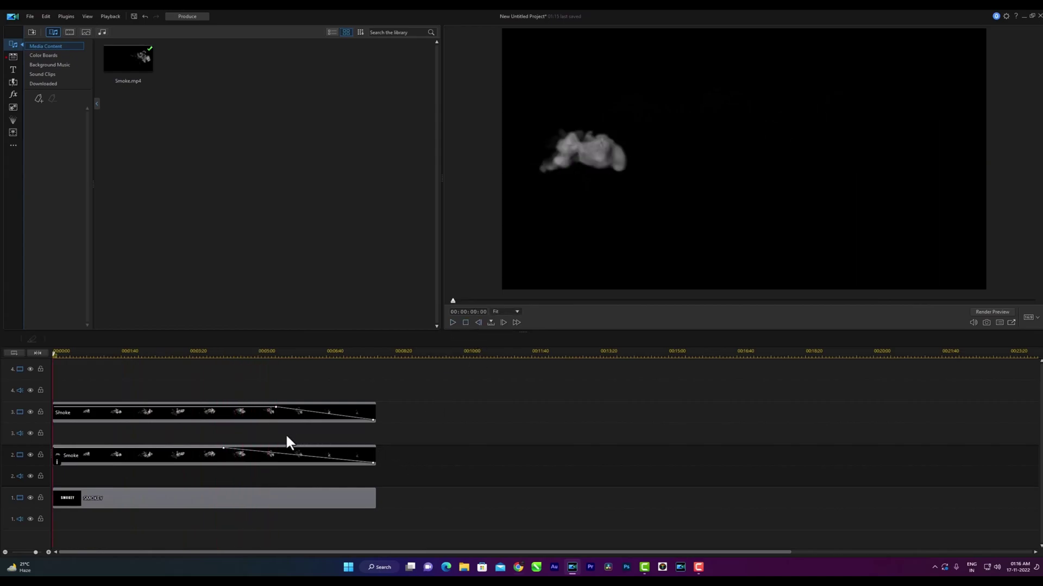
- Set the track-3 Smoke clip's blending mode to Screen via Tools > Blending Mode
left_click(240, 413)
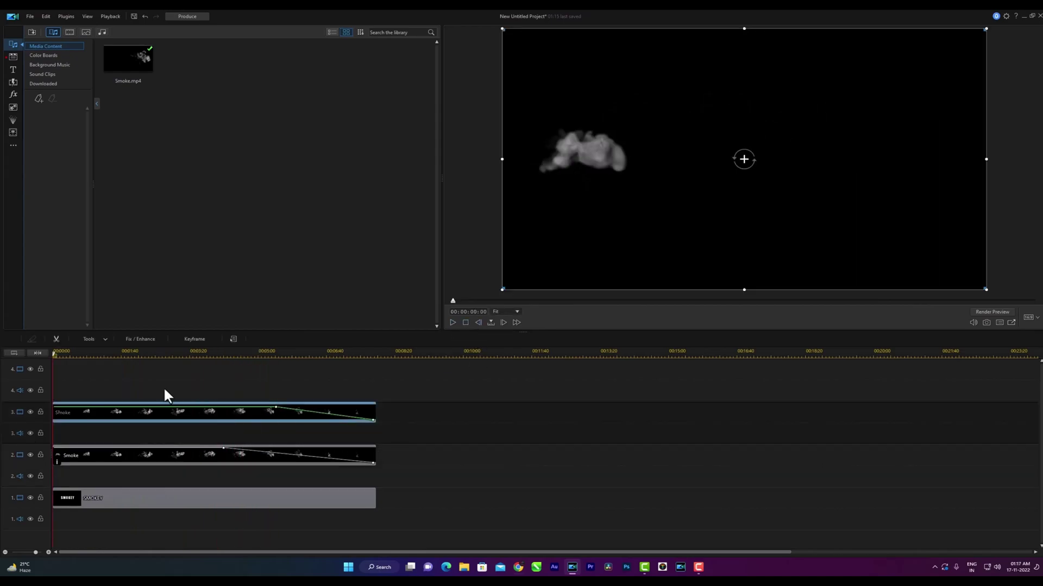
left_click(104, 346)
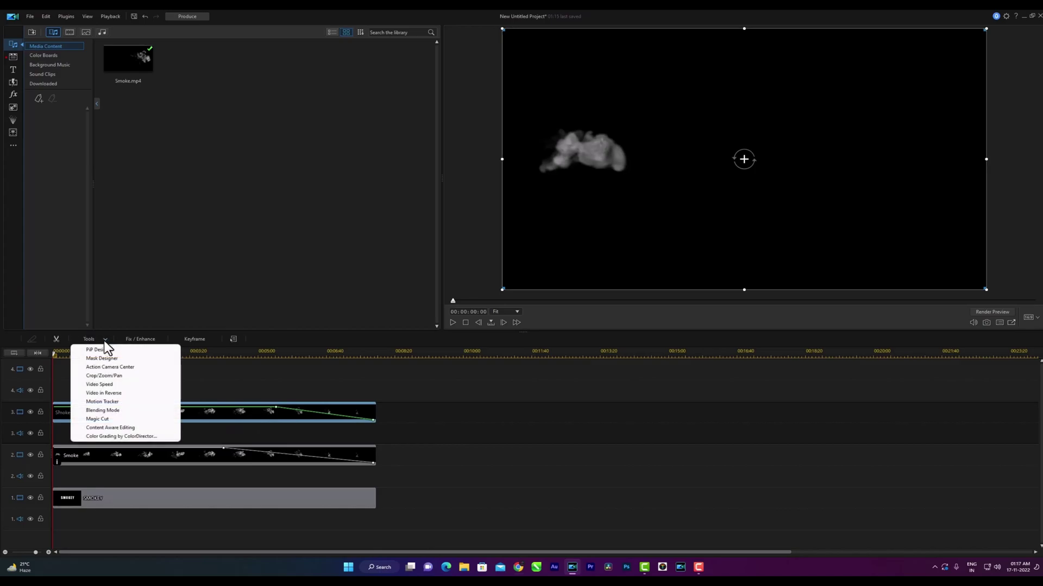
left_click(103, 409)
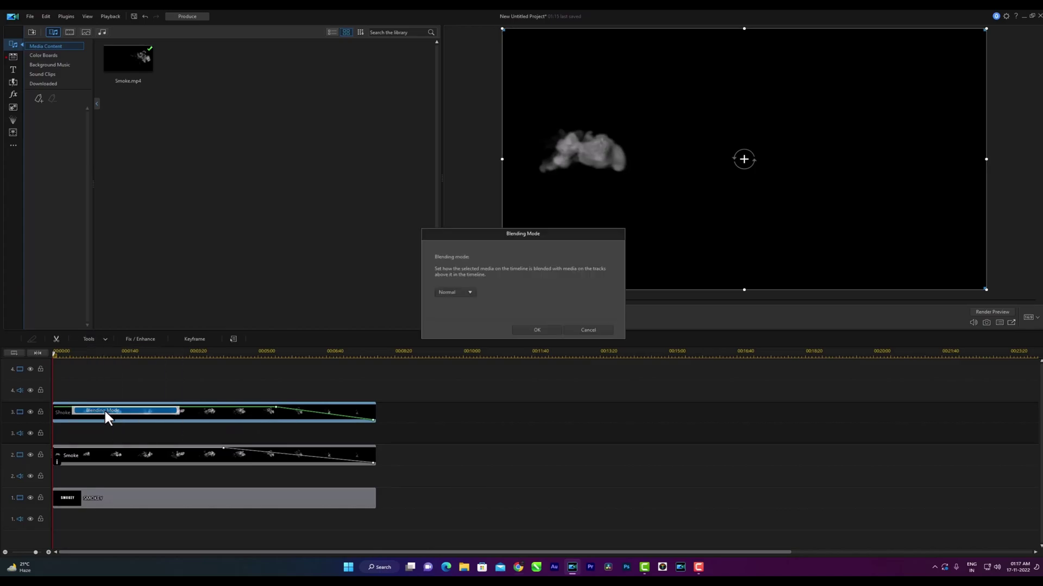
left_click(468, 292)
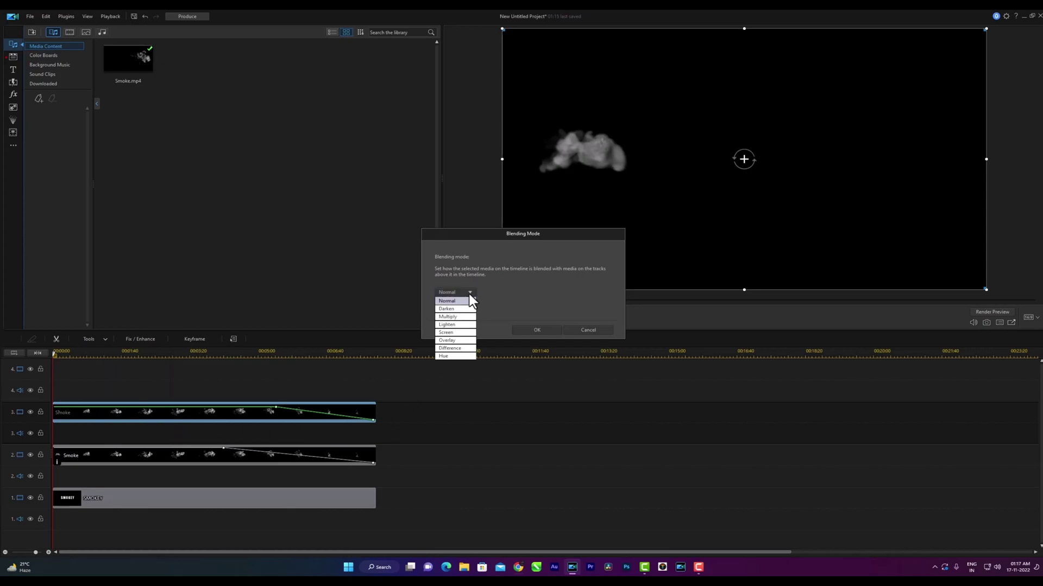
left_click(447, 332)
left_click(537, 330)
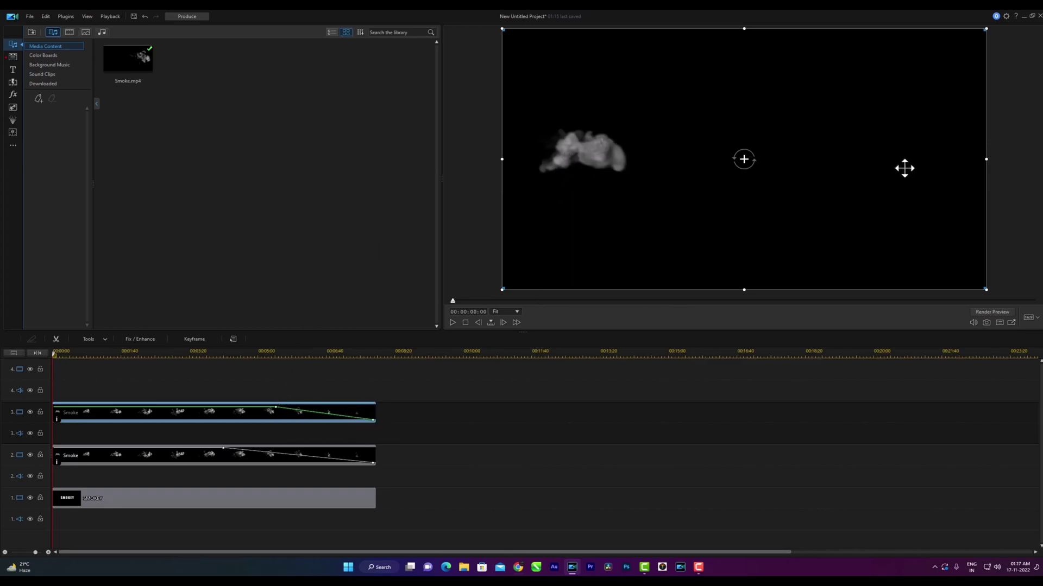
left_click(433, 426)
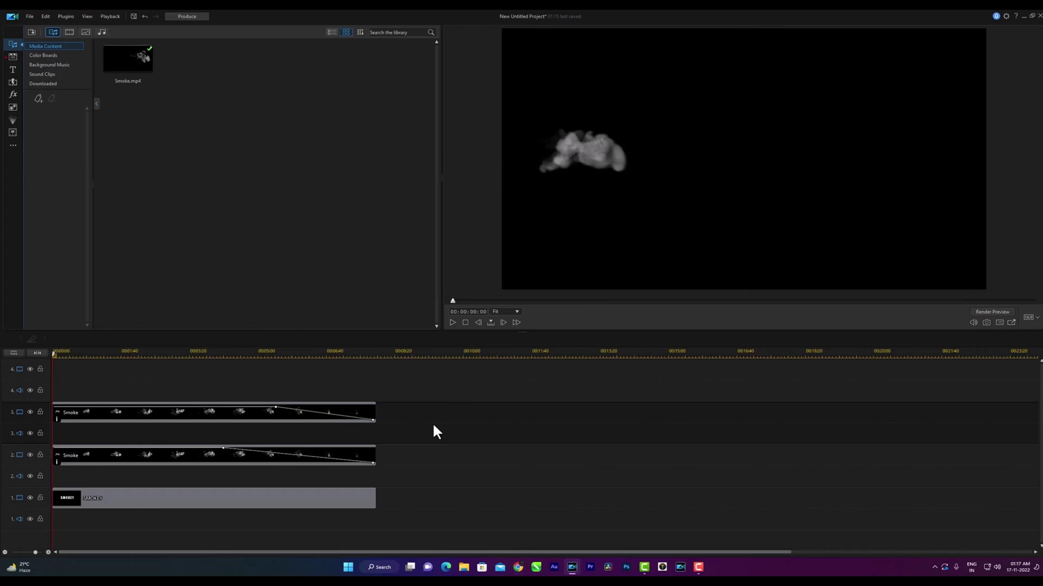